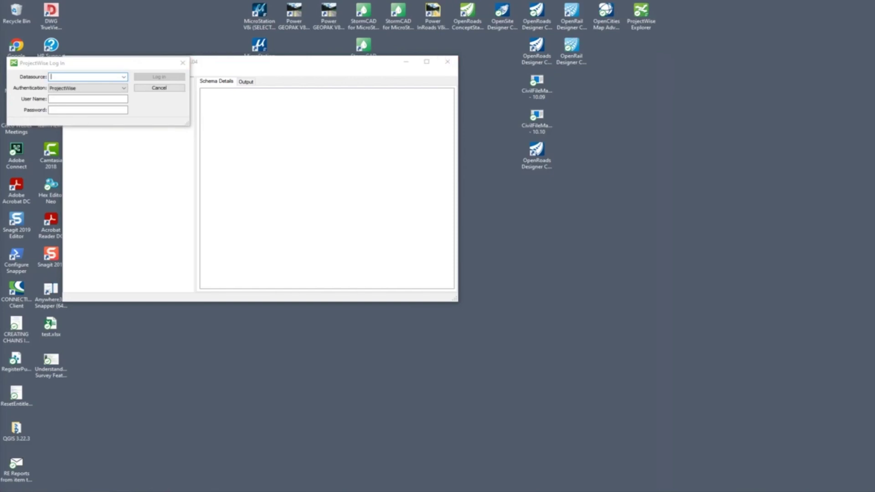
Skip the ProjectWise login and load geometry.dgn from SS4_SS10 into Civil File Manager.
click(168, 89)
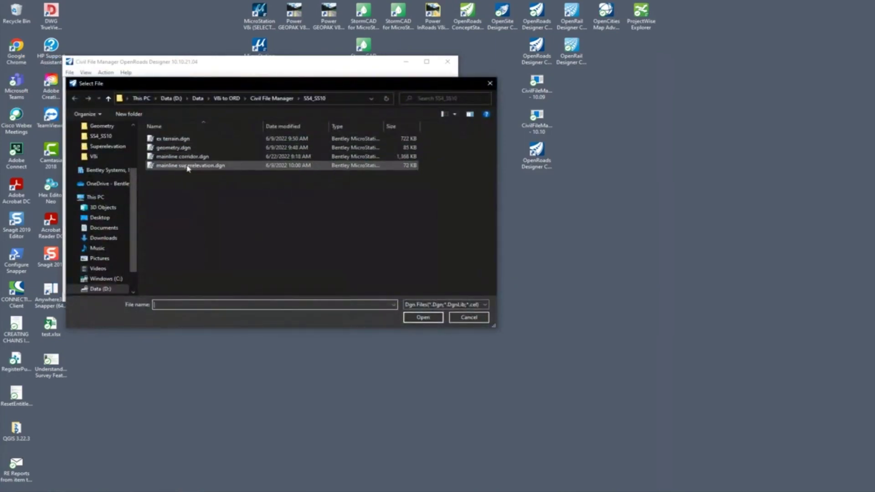
click(185, 148)
click(423, 318)
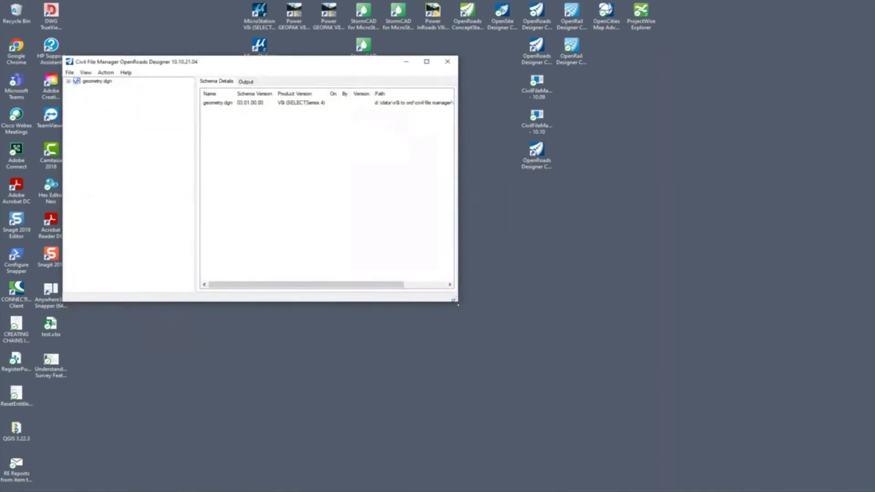
Enlarge the window and run Upgrade All (Force), taking geometry.dgn from schema 03.01.00.00 to 04.08.53.01.
drag(457, 300, 608, 355)
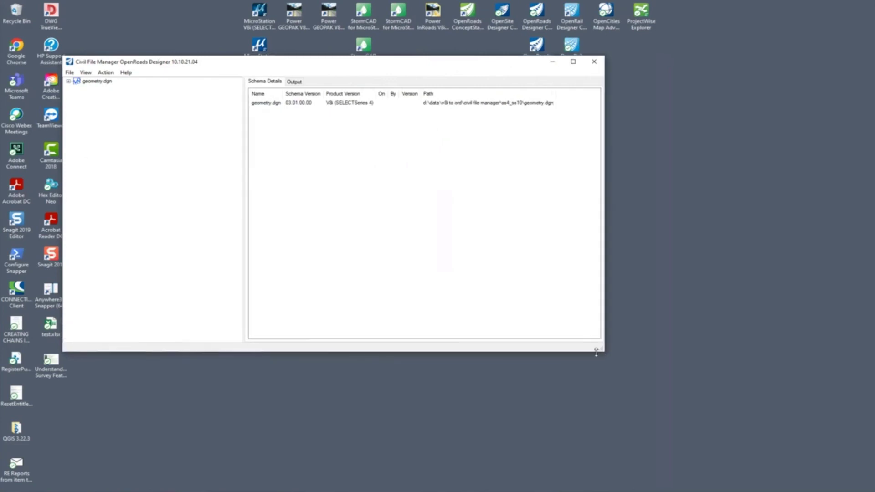
click(106, 72)
click(115, 101)
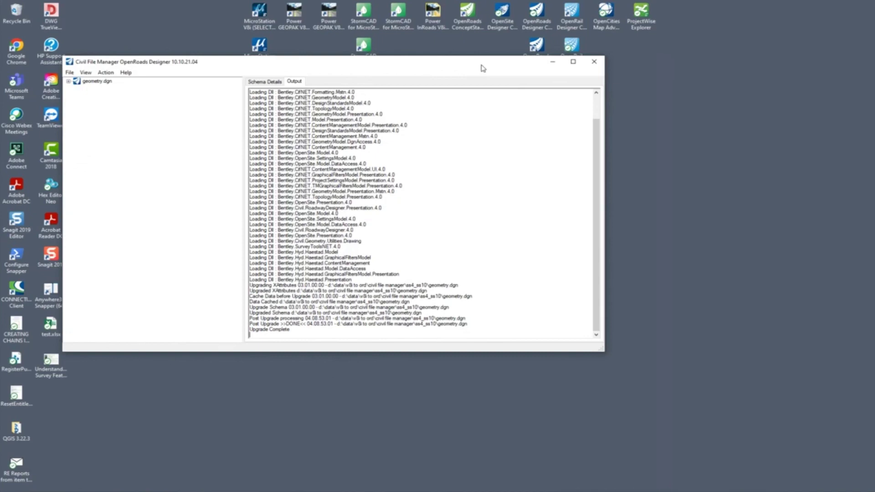
drag(482, 68, 525, 146)
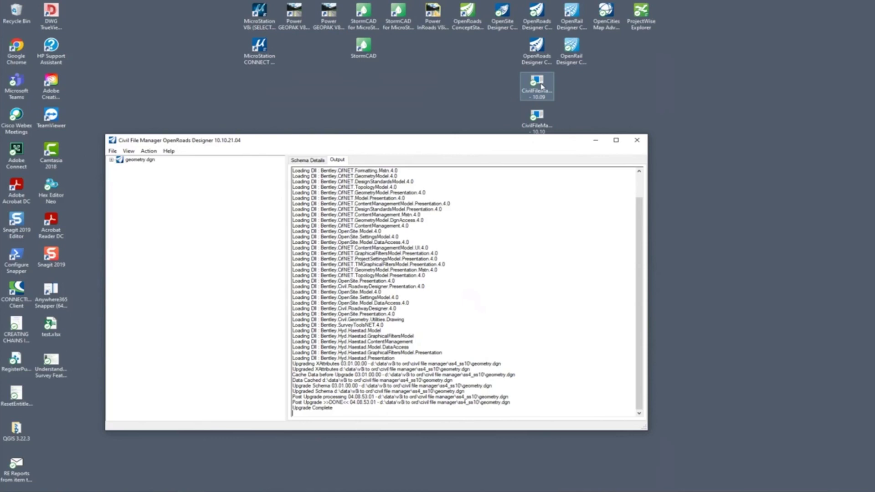
Select geometry.dgn and view its Schema Details, now at 04.08-series versions for Update 10.
click(128, 162)
click(297, 162)
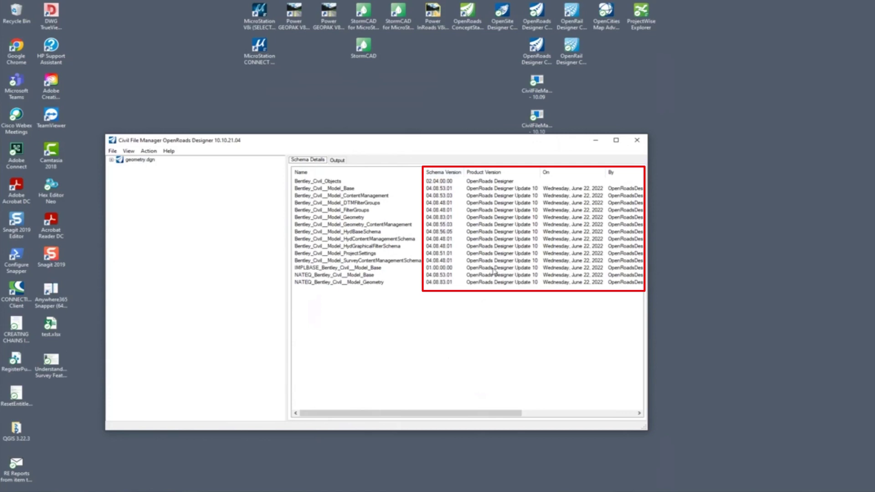
Close Civil File Manager and launch OpenRoads Designer CE 2021 Release 2.
click(638, 142)
click(537, 55)
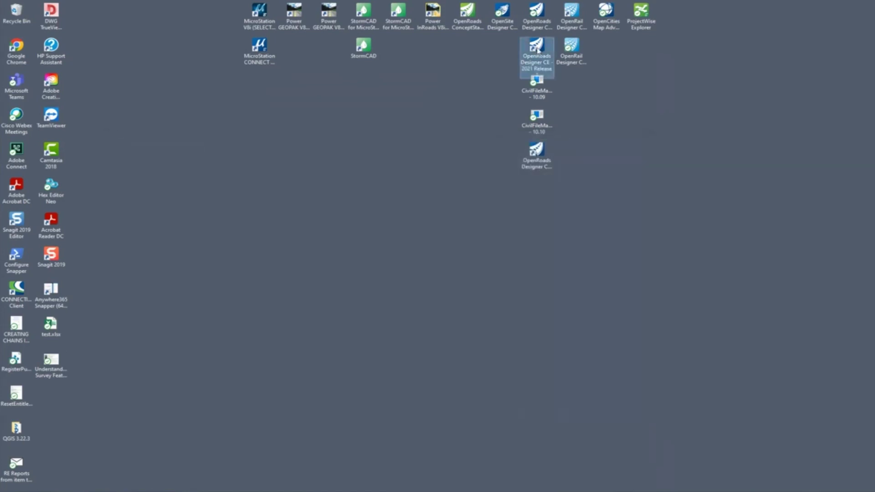
double_click(538, 50)
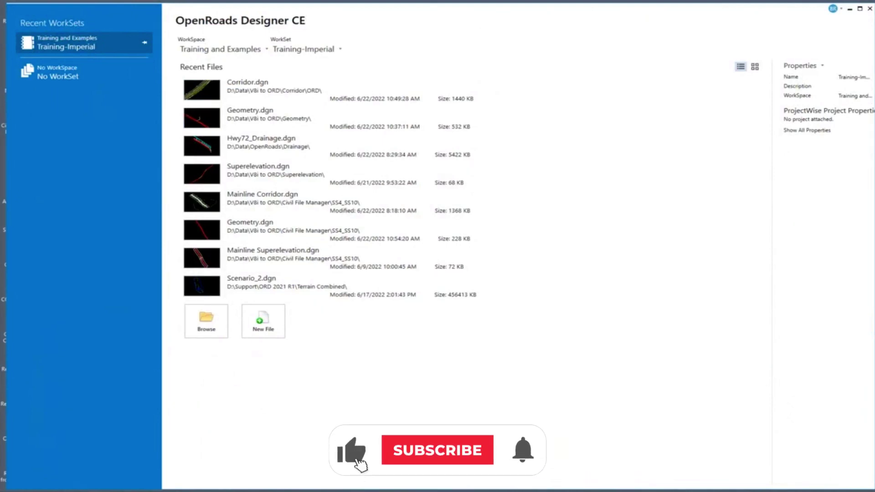
Browse to VBi to ORD\Civil File Manager\SS4_SS10 and open geometry.dgn.
click(207, 326)
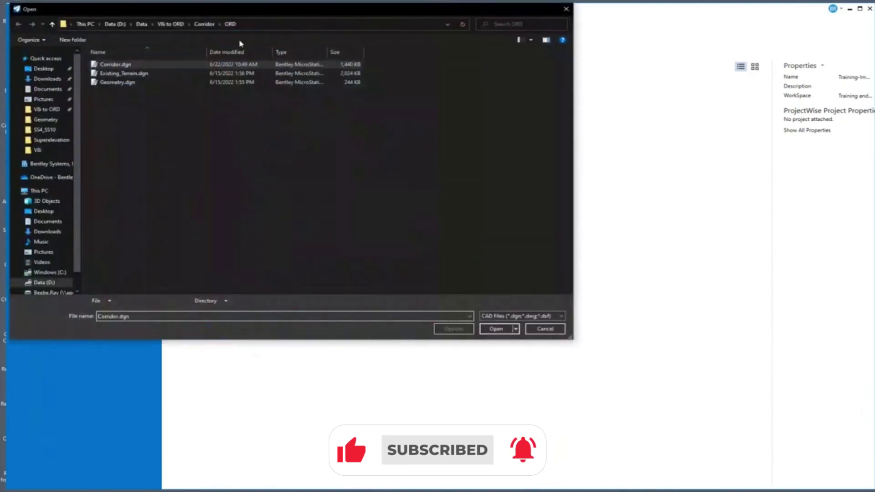
click(203, 25)
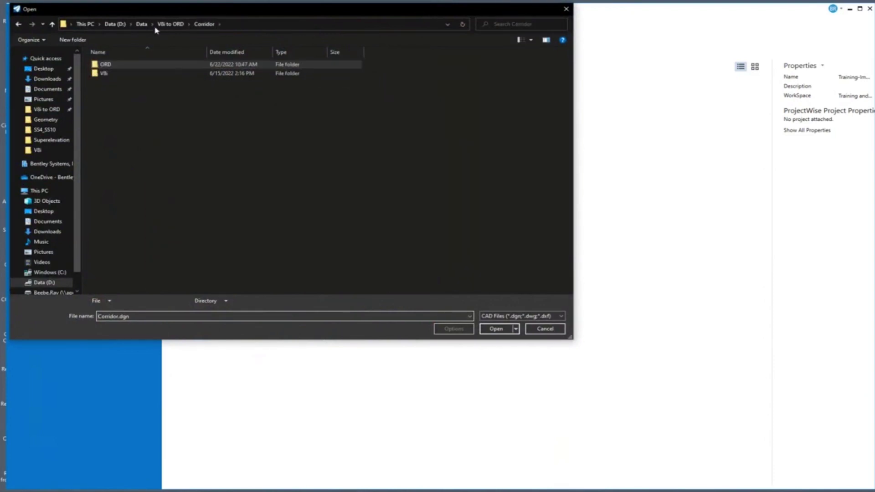
click(168, 26)
double_click(129, 64)
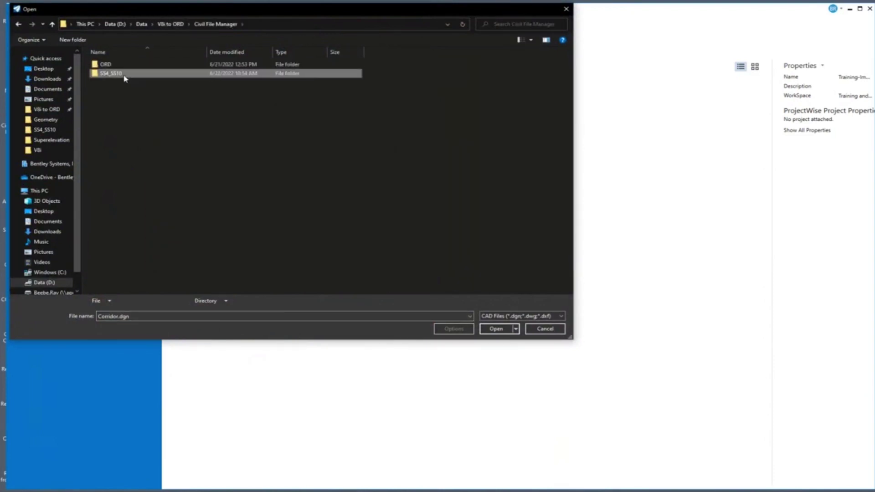
double_click(124, 74)
click(129, 73)
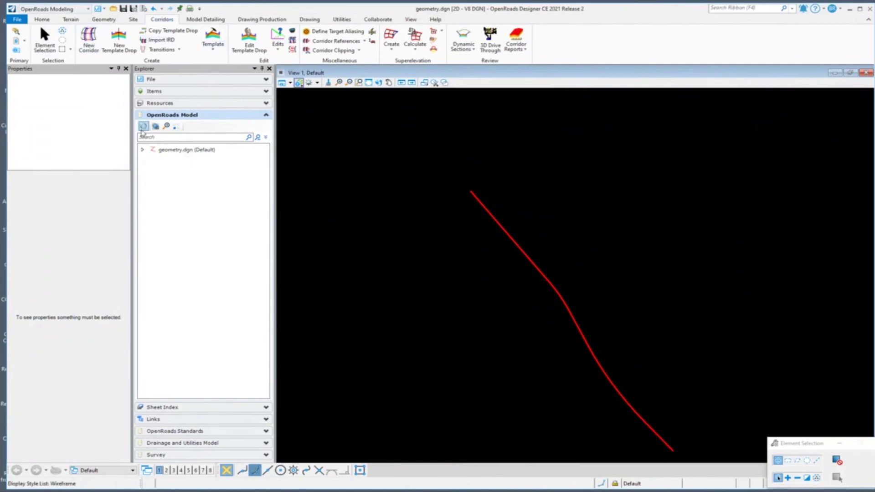
Expand Linear Geometry > Geom_Centerline and select MAINLINE, showing its 2206.837 length.
click(143, 150)
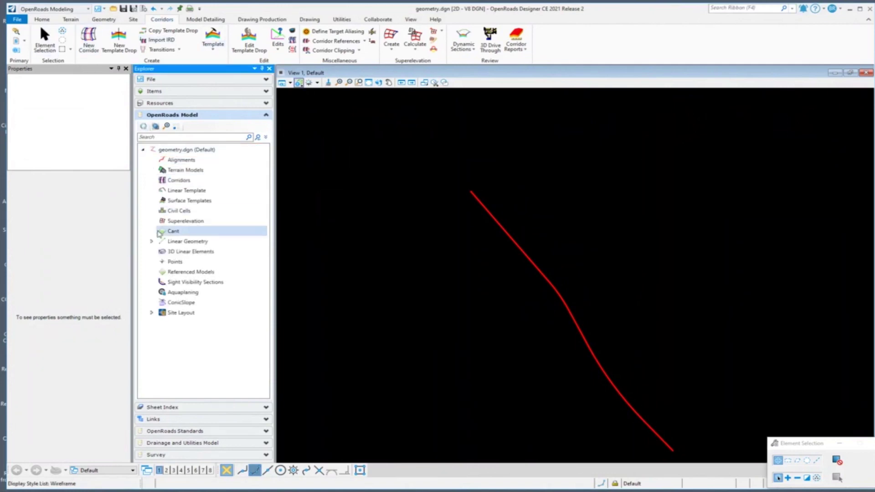
click(152, 242)
click(161, 251)
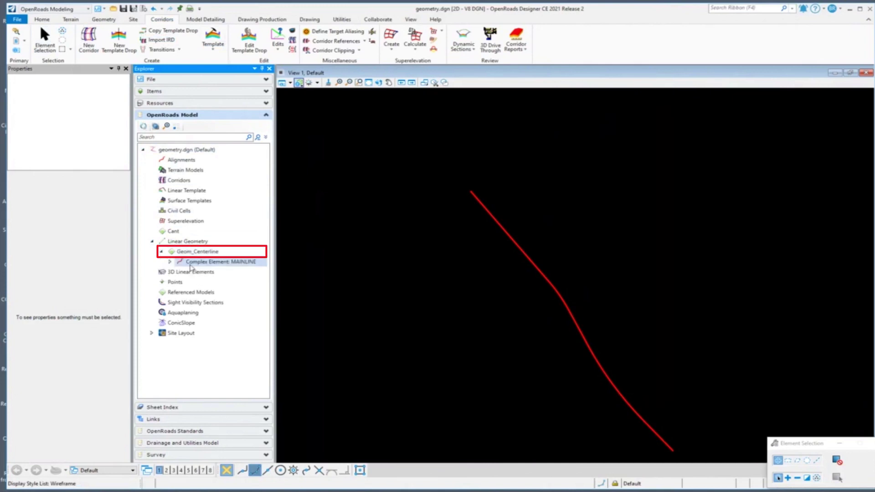
click(199, 262)
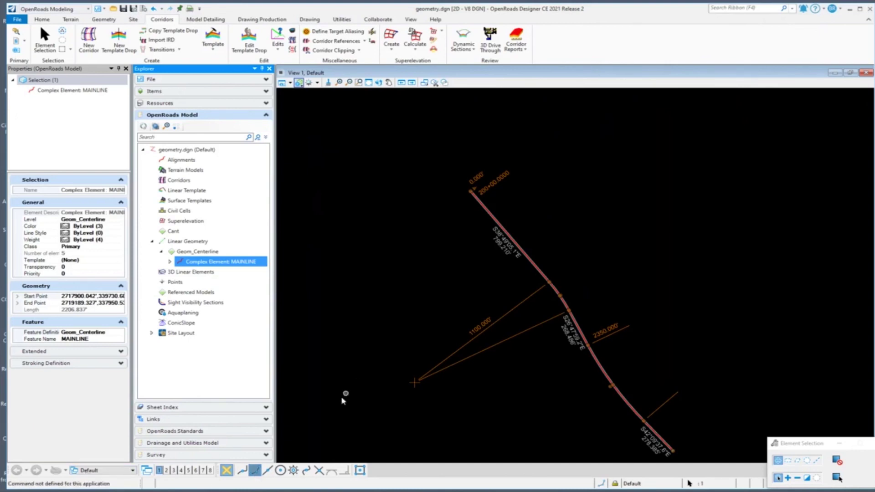
mouse_move(100, 491)
right_click(87, 491)
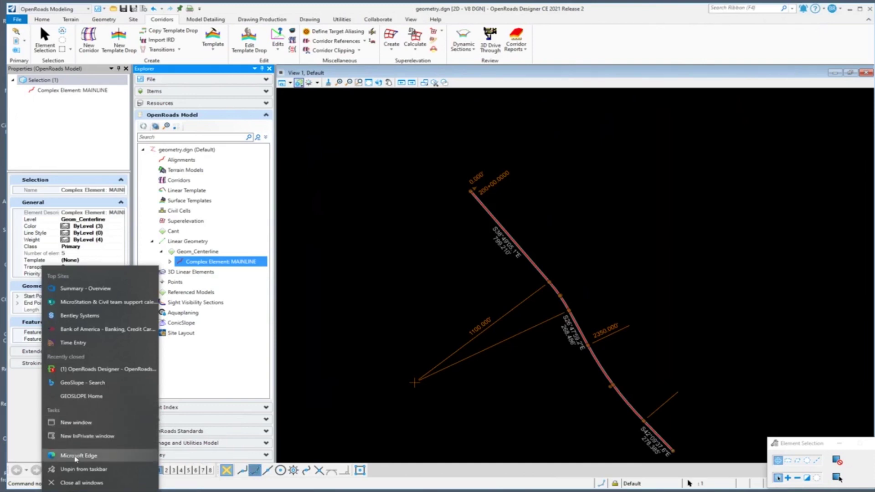
Maximize Edge and go from the OpenRoads bookmark to the OpenRoads | OpenSite Wiki.
key(Escape)
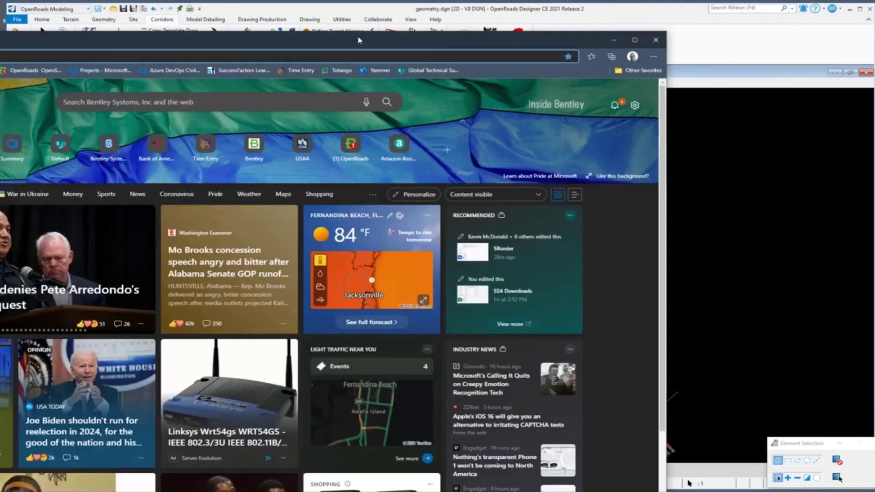
double_click(248, 44)
click(248, 44)
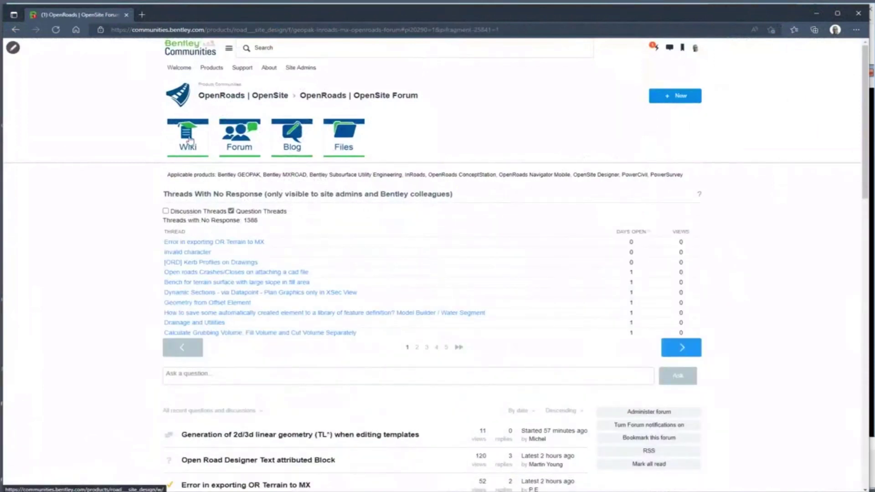
click(190, 140)
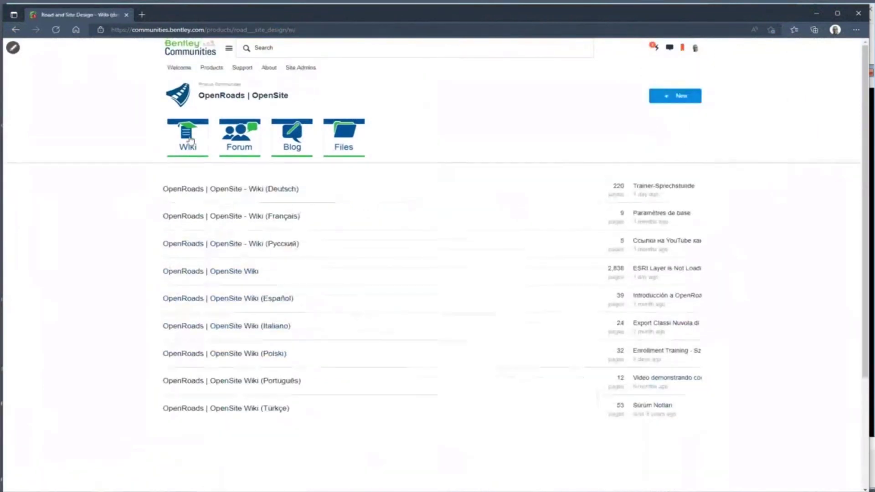
click(225, 273)
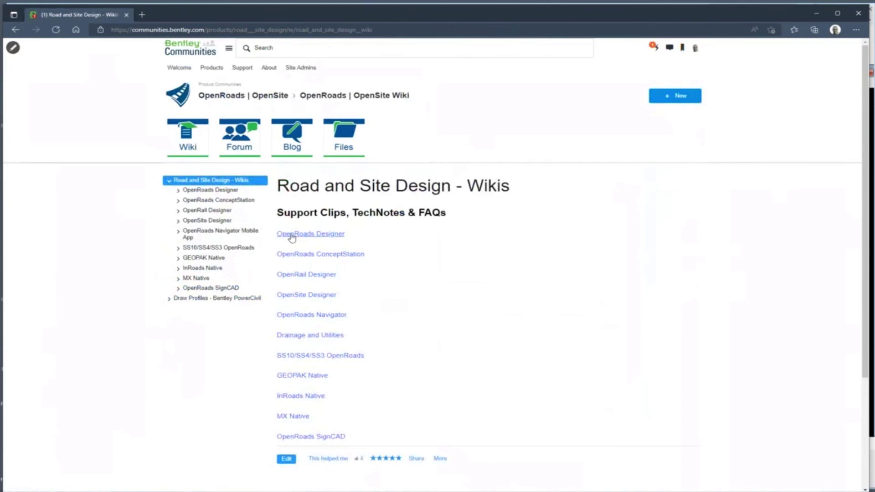
From the OpenRoads Designer wiki, open the migration article, then the GEOPAK SS2 video page.
click(292, 235)
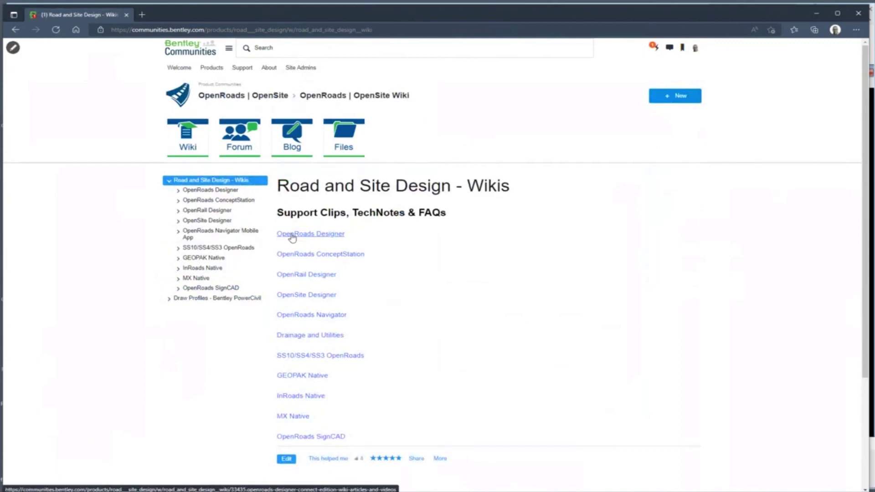
click(292, 235)
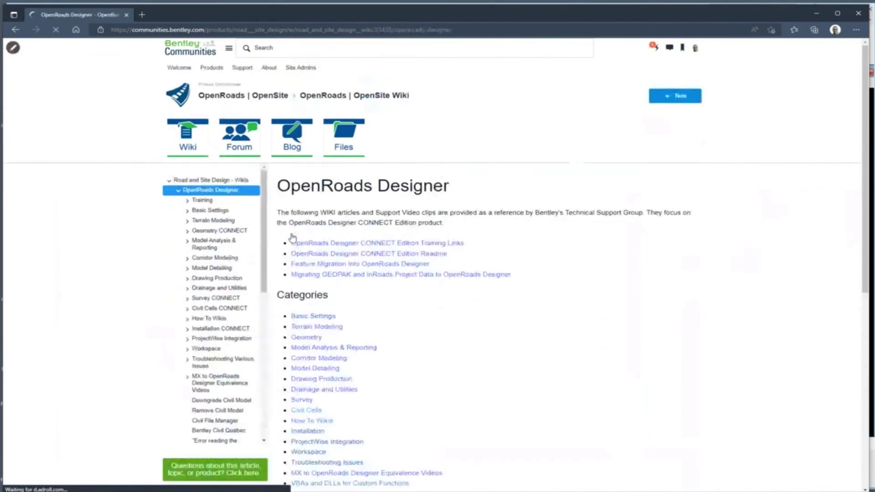
click(345, 275)
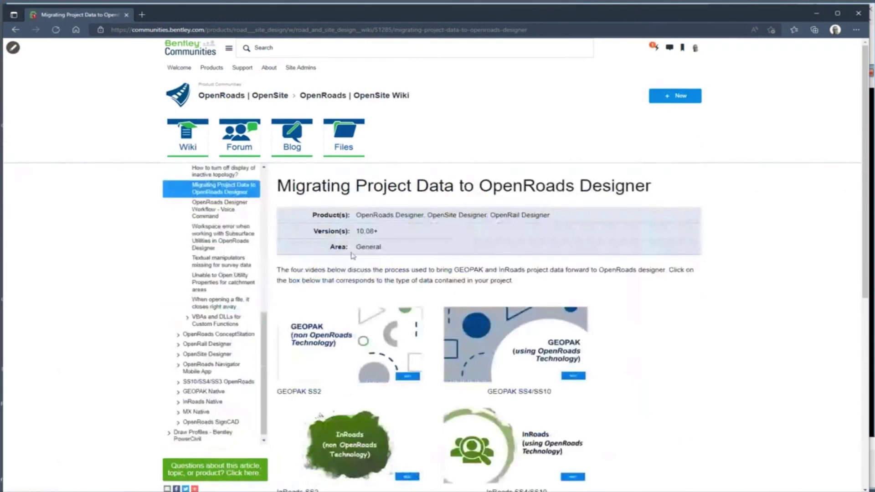
scroll(757, 202, down, 2)
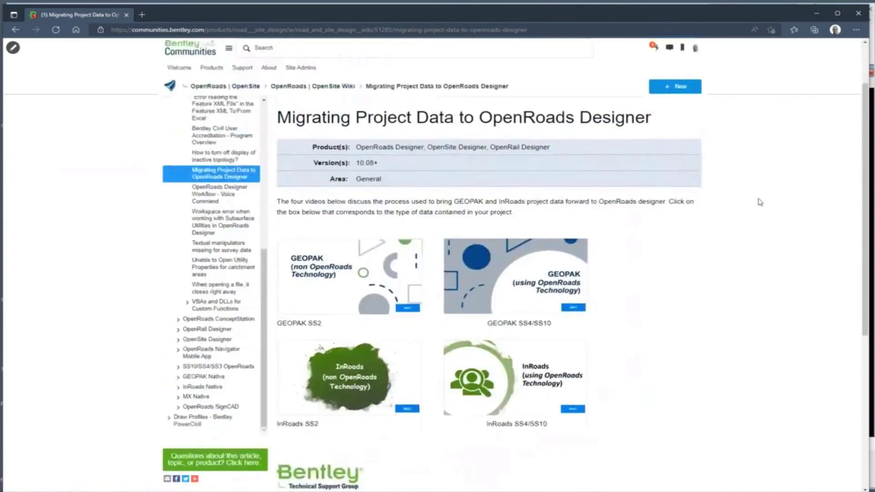
scroll(364, 205, down, 3)
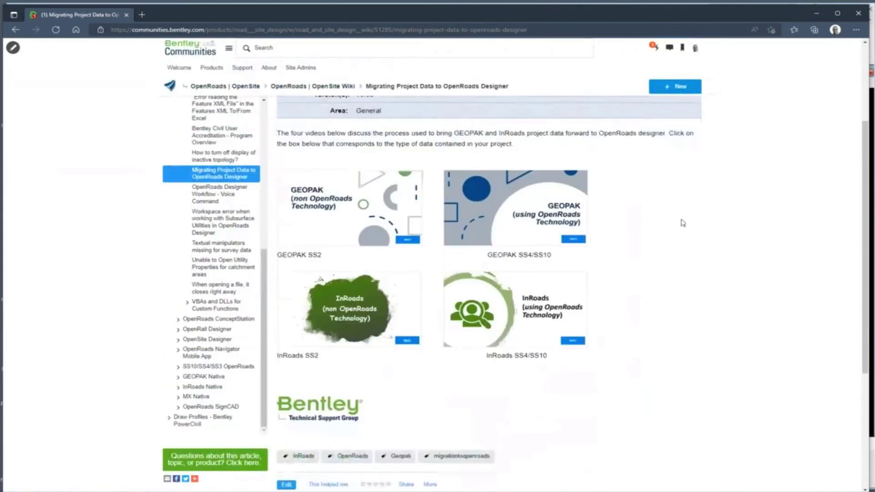
scroll(350, 255, up, 3)
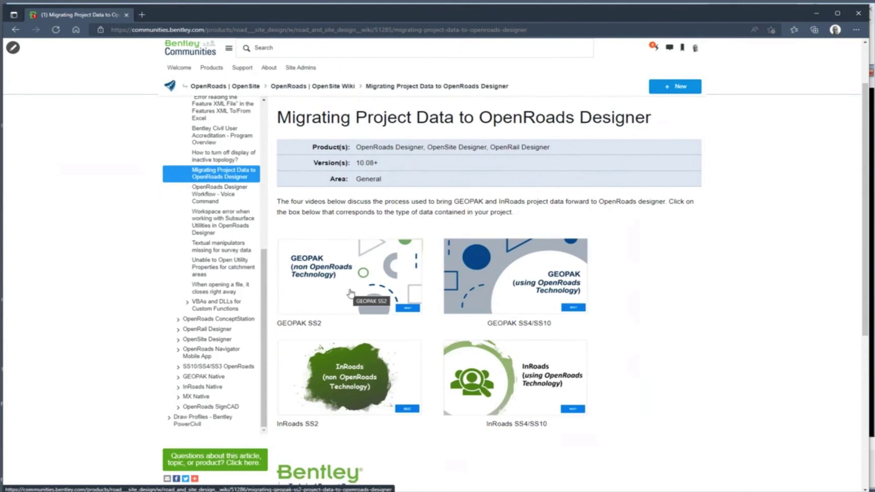
click(319, 276)
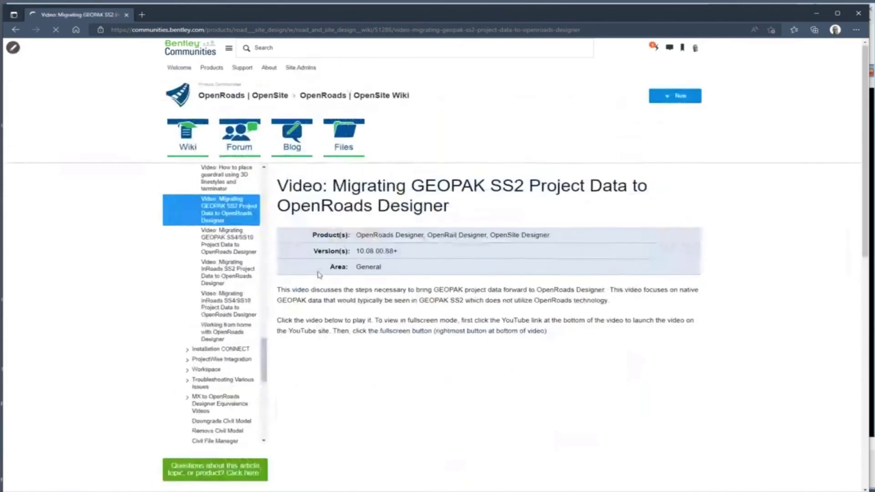
Scroll to the video's chapter list, then go back twice to the OpenRoads Designer wiki page.
scroll(714, 265, down, 6)
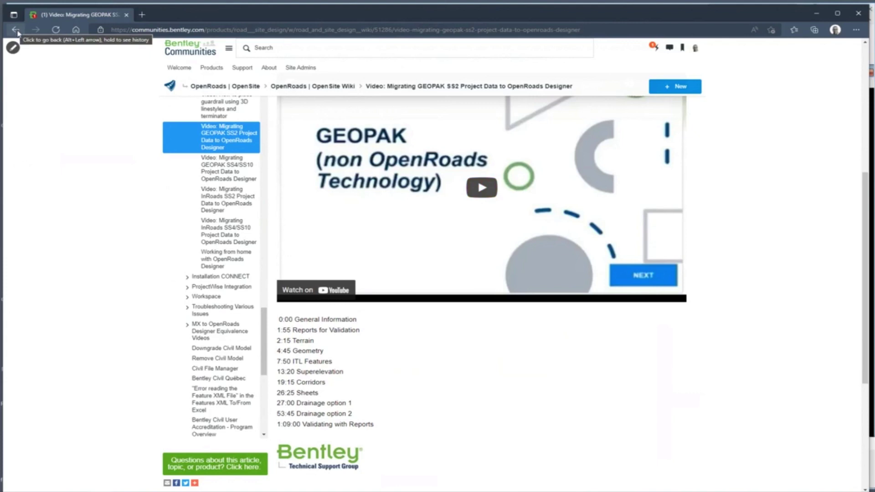
click(17, 32)
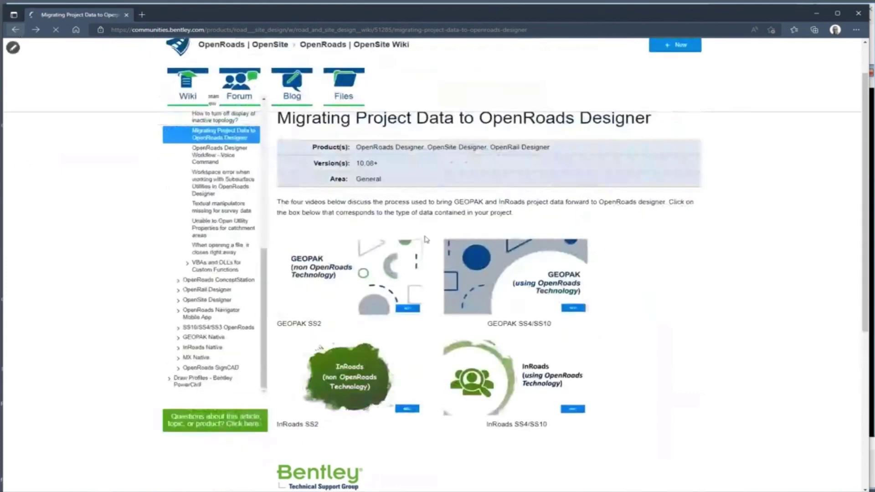
click(16, 30)
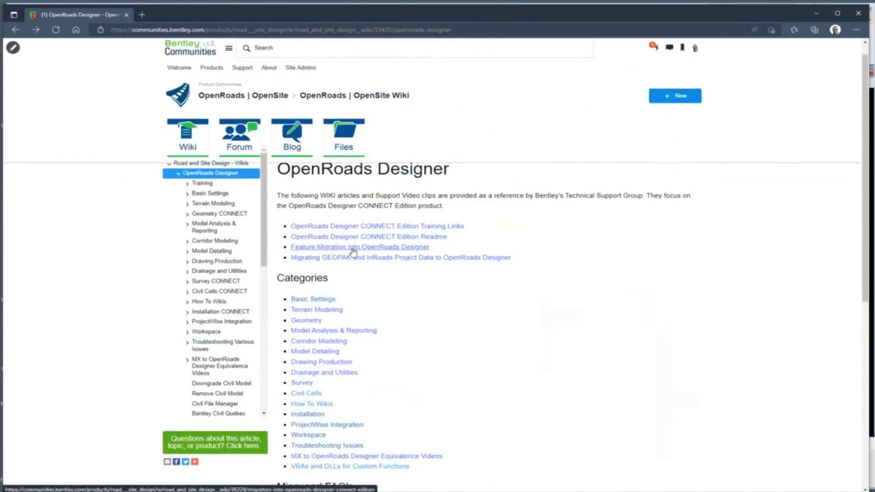
click(353, 250)
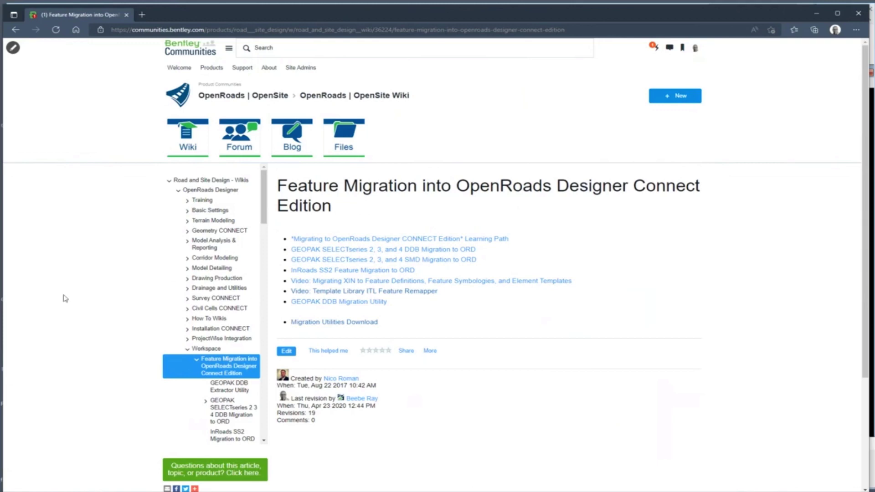
click(229, 192)
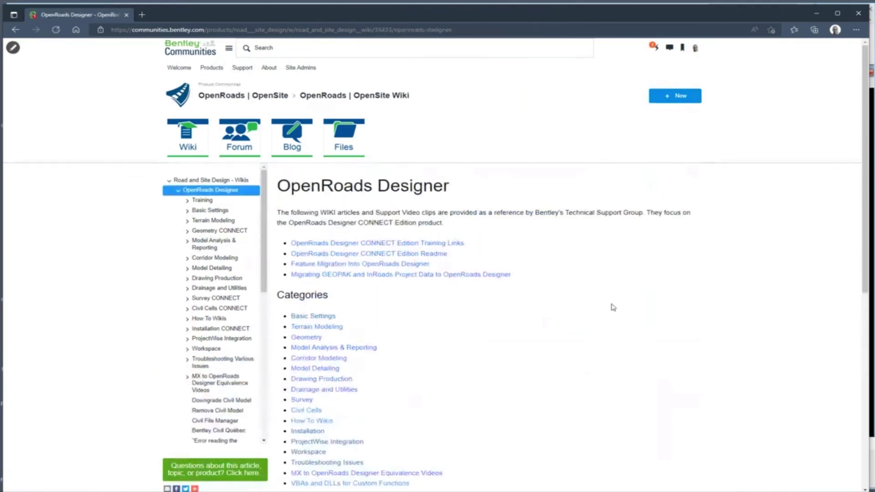